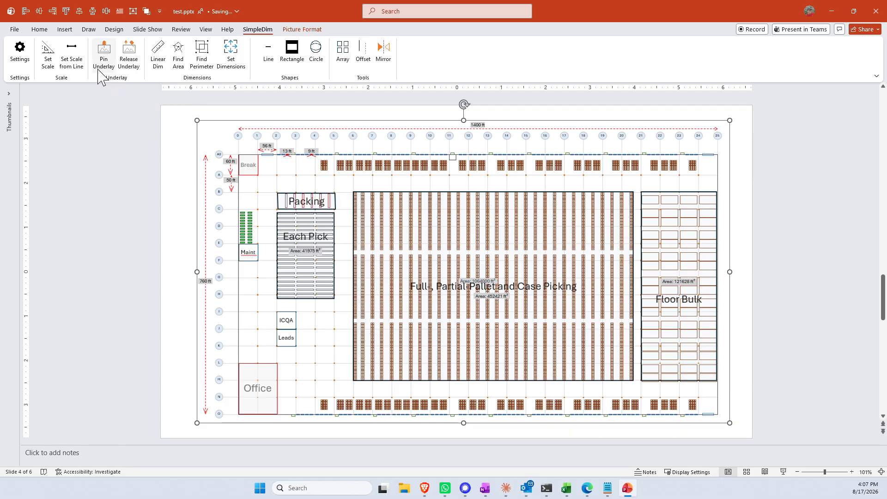
Shift the warehouse floor-plan picture slightly to the right on the slide and deselect it.
left_click(152, 204)
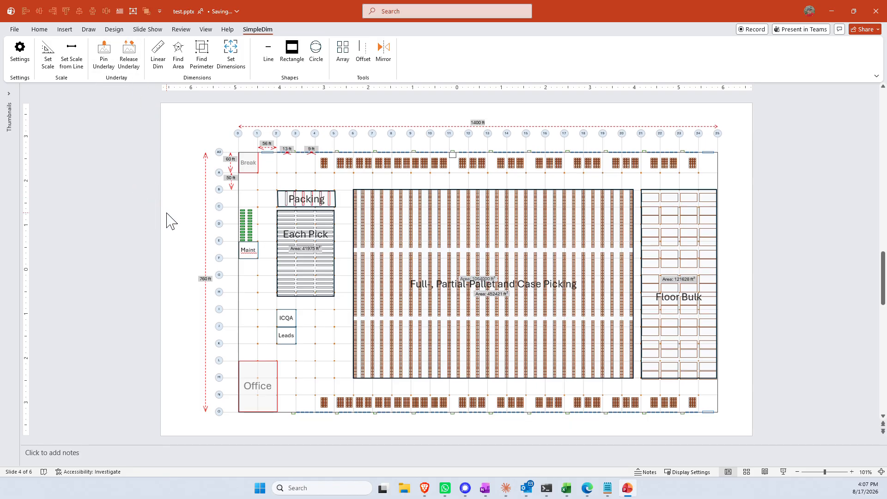
mouse_move(347, 256)
left_mouse_down()
mouse_move(333, 258)
mouse_move(356, 257)
left_mouse_up()
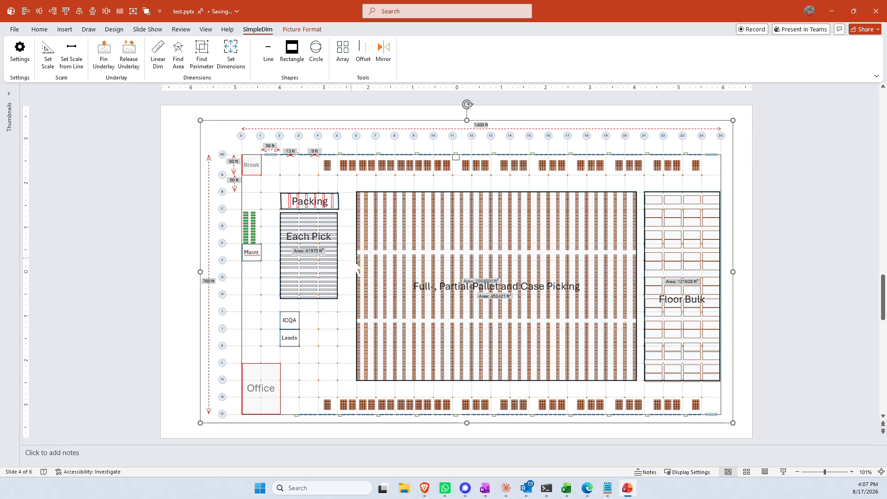
left_click(138, 254)
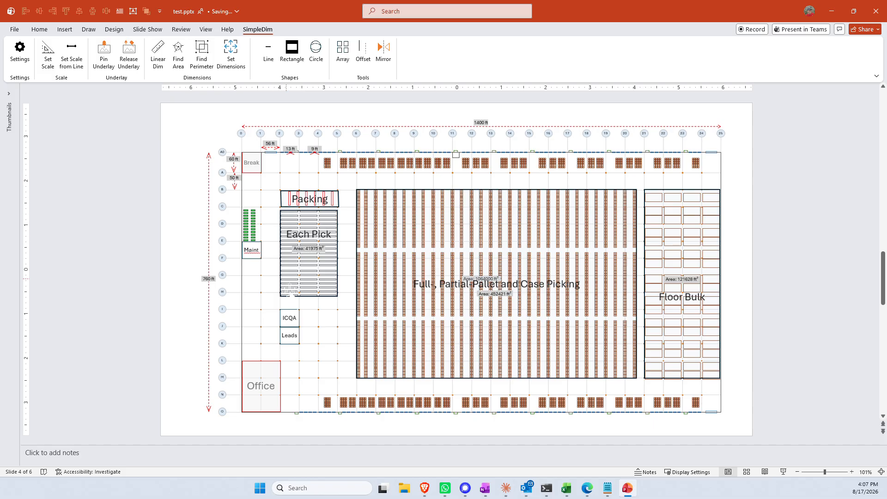
Draw a rectangle about 0.45" wide and 0.4" high directly above the Packing area.
left_click(65, 29)
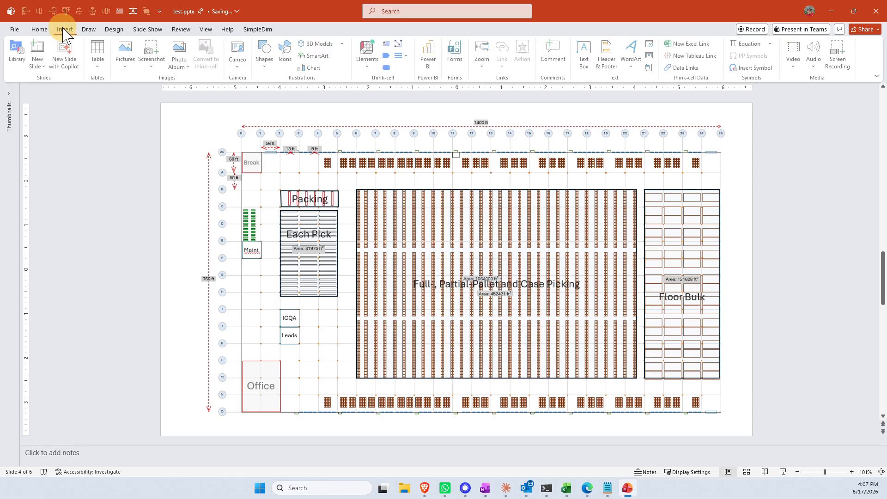
left_click(266, 60)
left_click(296, 93)
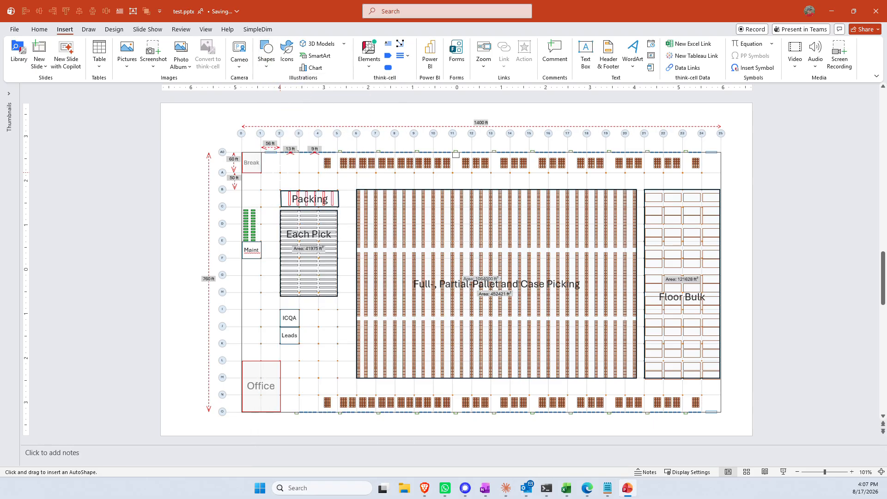
left_click_drag(280, 172, 300, 190)
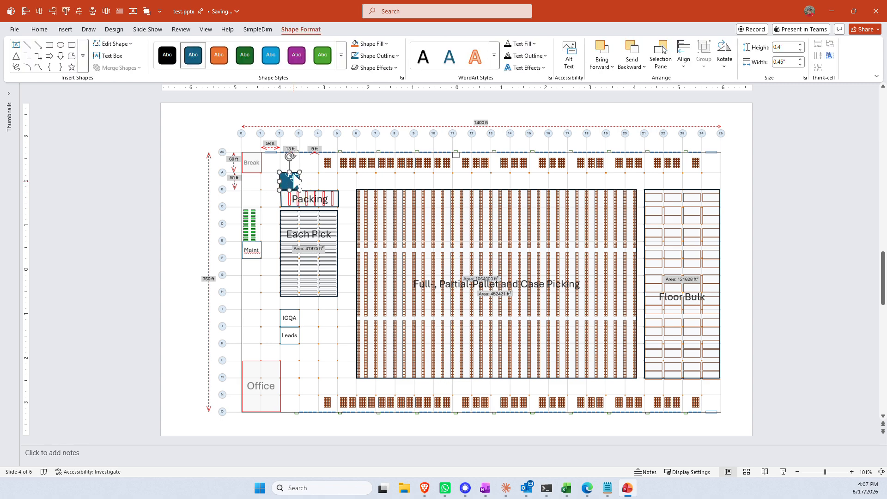
Array the rectangle with 4 added rows at 50 ft spacing and 6 added columns matching the 56 ft bays, without grouping.
left_click(258, 30)
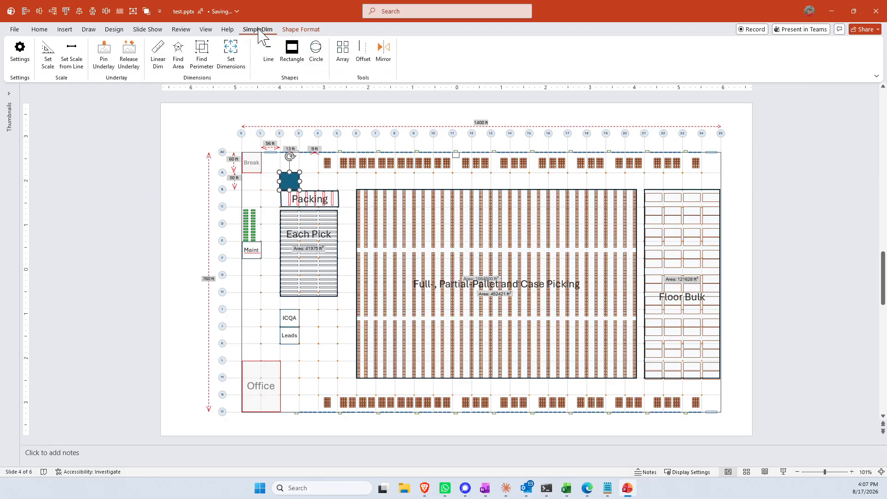
left_click(342, 51)
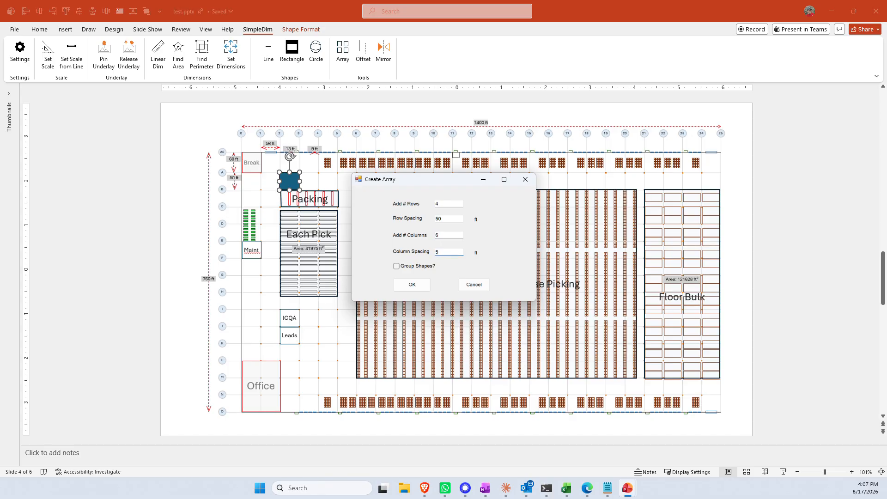
left_click(420, 288)
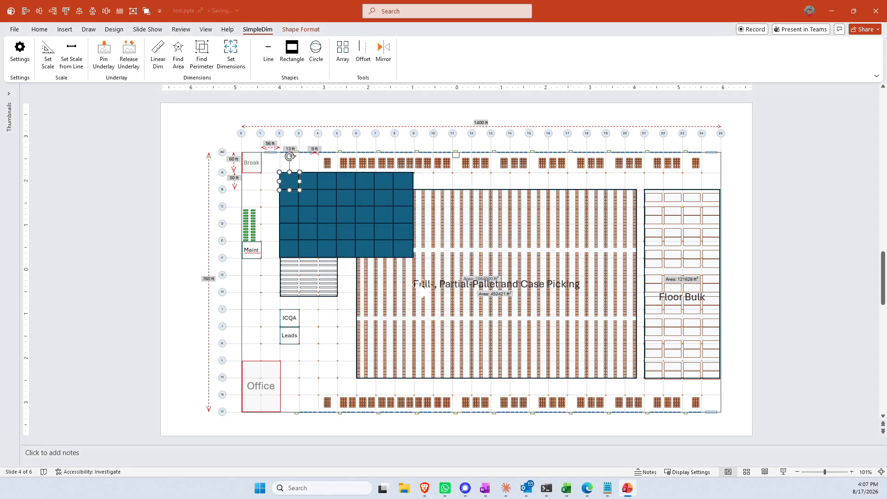
Check selection of individual array rectangles against the floor-plan picture lying beneath them.
left_click(370, 210)
left_click(385, 197)
left_click(403, 213)
left_click(399, 248)
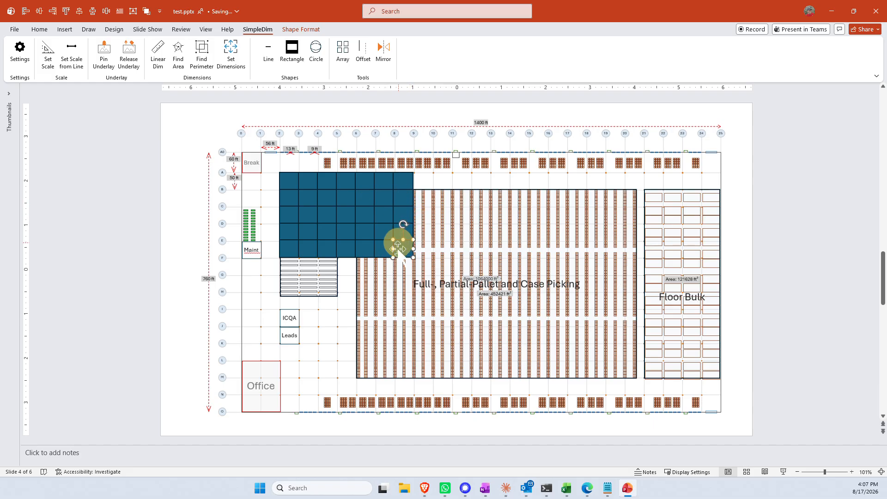
left_click(303, 283)
left_click(286, 201)
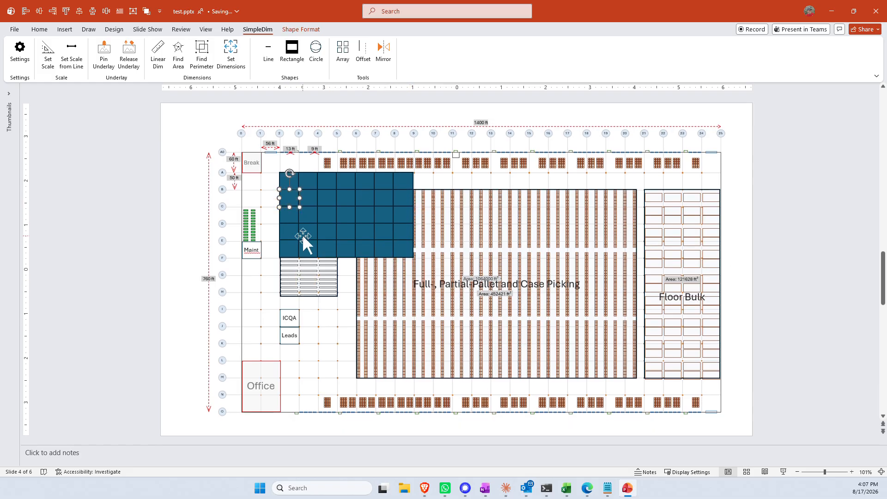
left_click(303, 235)
left_click(290, 262)
left_click(289, 252)
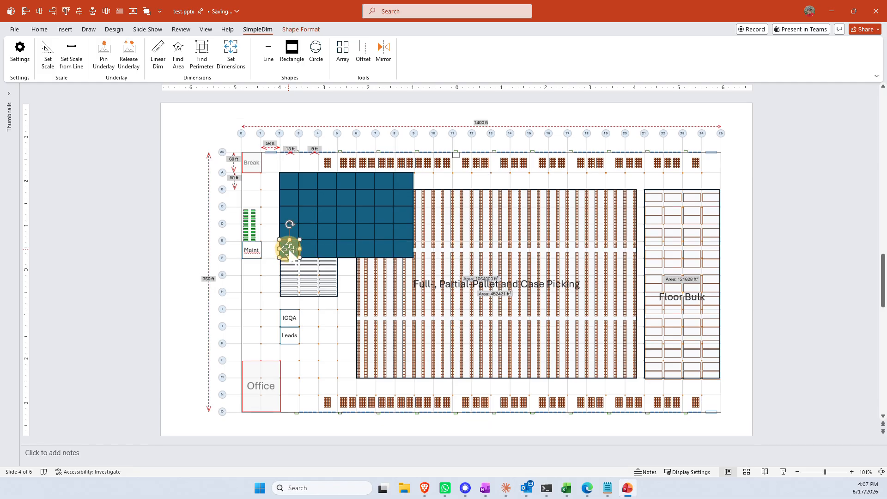
left_click(292, 273)
left_click(290, 253)
left_click(295, 266)
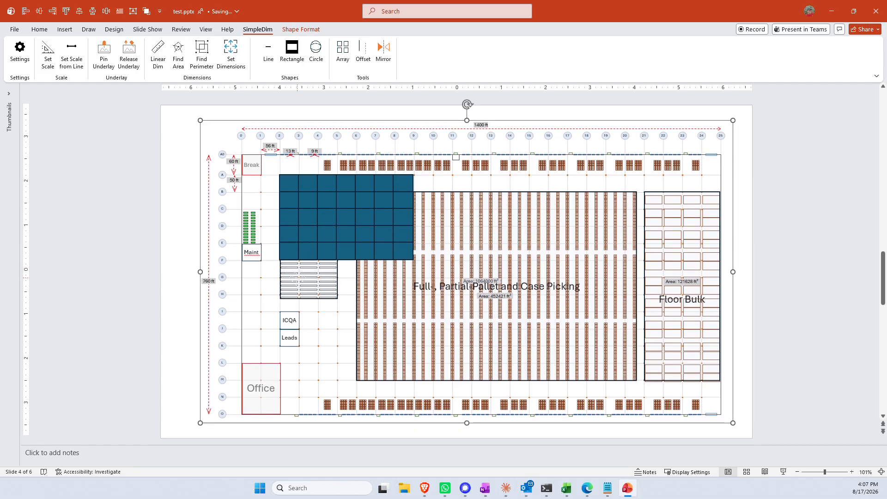
Move four rectangles out of the array, one below Each Pick and three into the pallet and case picking area.
left_click_drag(312, 253, 312, 305)
left_click_drag(365, 231, 398, 301)
left_click_drag(400, 232, 480, 249)
left_click_drag(383, 215, 461, 335)
left_click(413, 255)
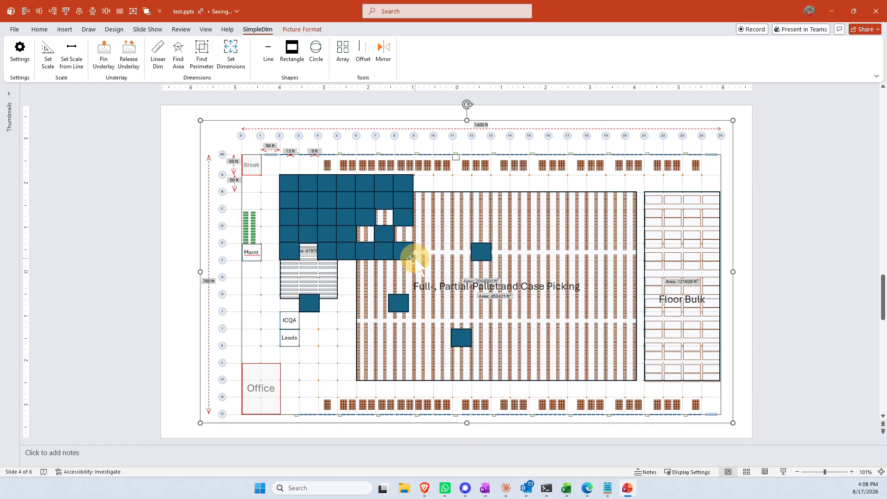
Mirror the detached rectangle near the left side of the pallet picking area across a vertical line to its right.
left_click(397, 299)
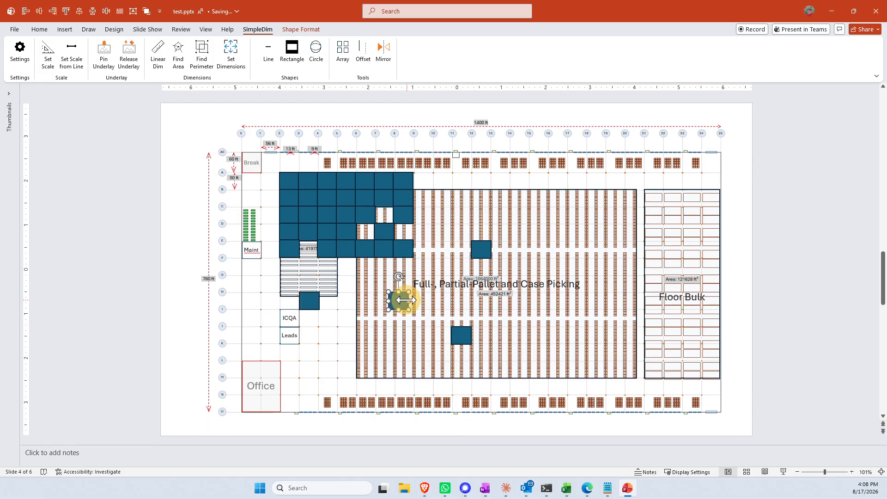
left_click(388, 52)
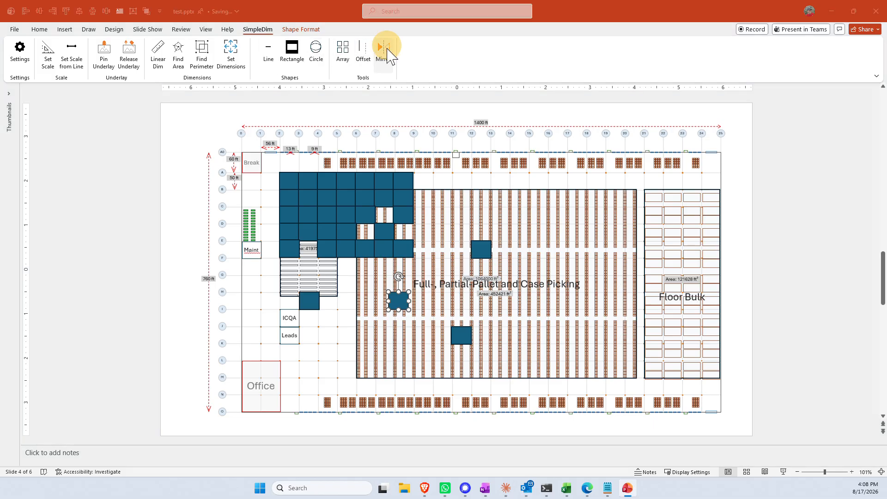
left_click(428, 272)
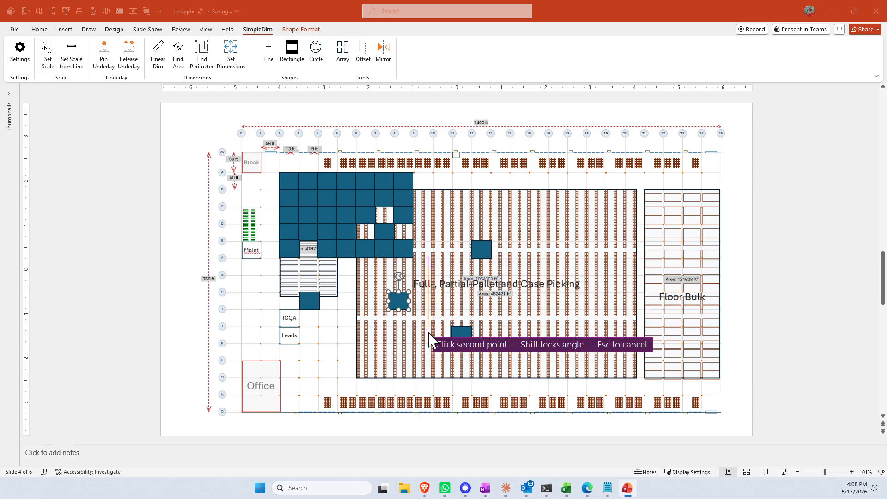
left_click(427, 332)
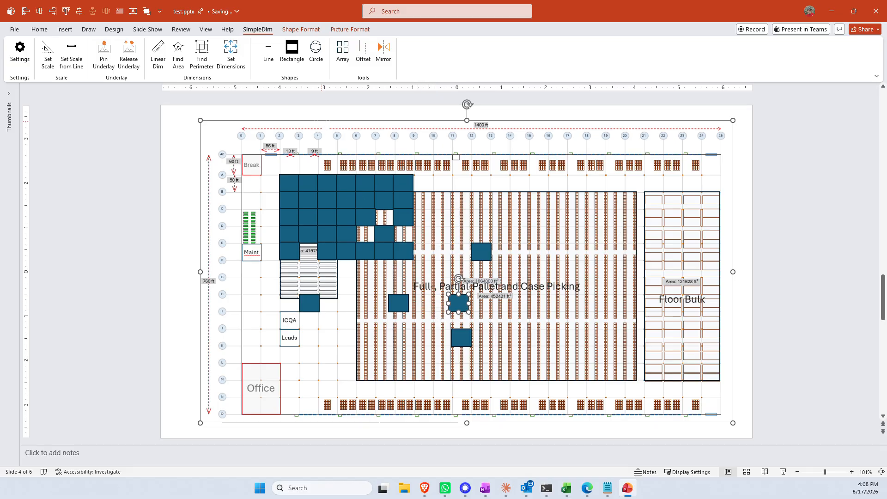
Move the floor plan and the mirrored rectangle together to the right and partway back, and clear the selection.
left_click_drag(355, 137, 417, 141)
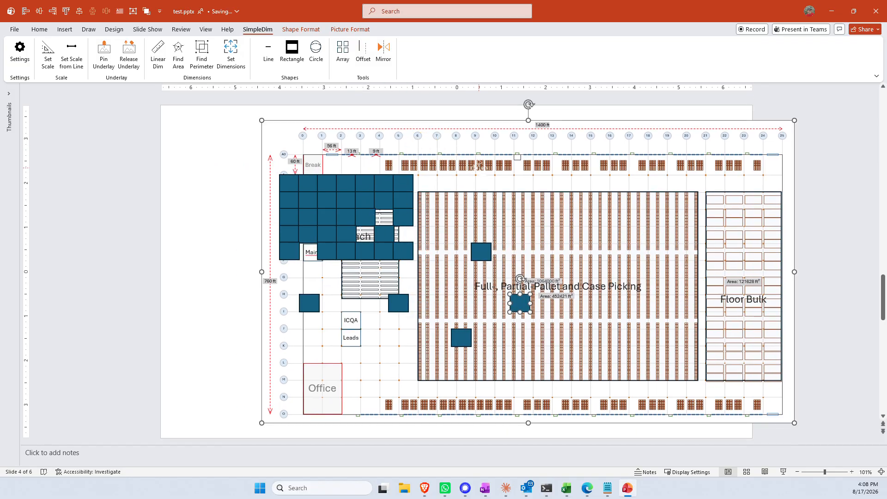
left_click_drag(479, 165, 436, 165)
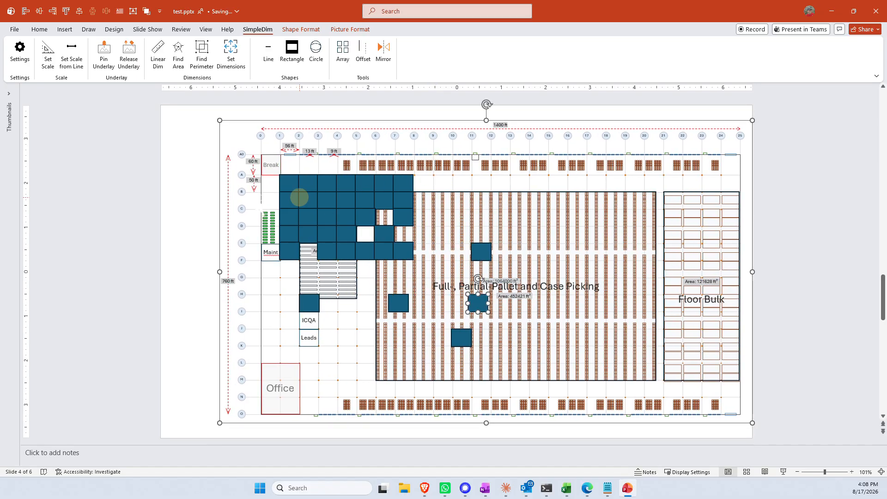
left_click(203, 198)
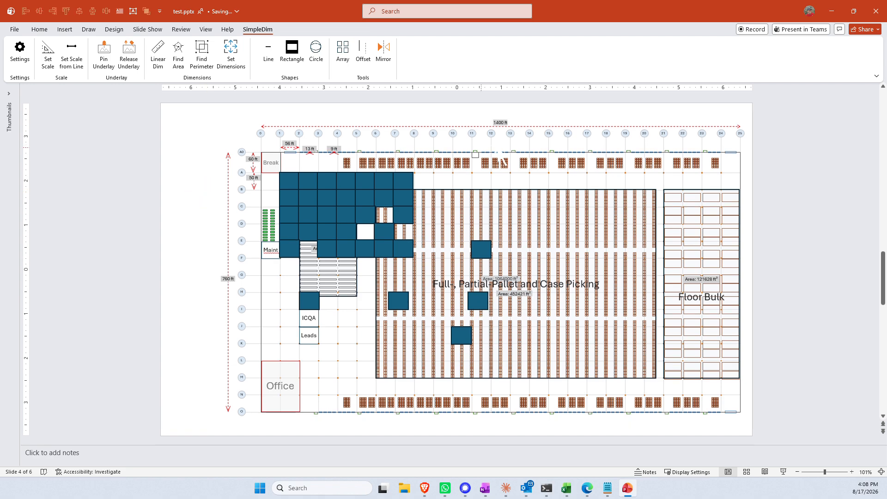
Move the floor plan slightly left and delete all the blue rectangles drawn over it.
left_click_drag(499, 146, 484, 148)
left_click_drag(168, 162, 579, 376)
key("Delete")
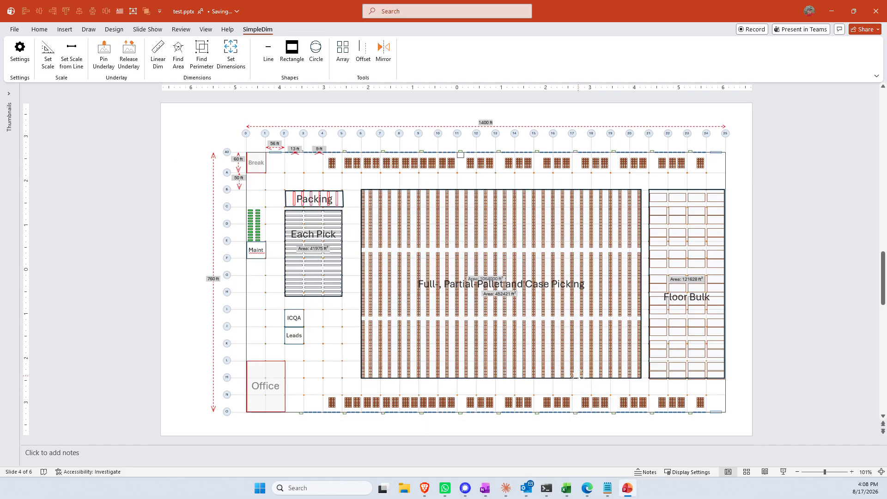
Enlarge and reposition the floor-plan picture to better fill the slide, and pin it as the underlay.
left_click(386, 195)
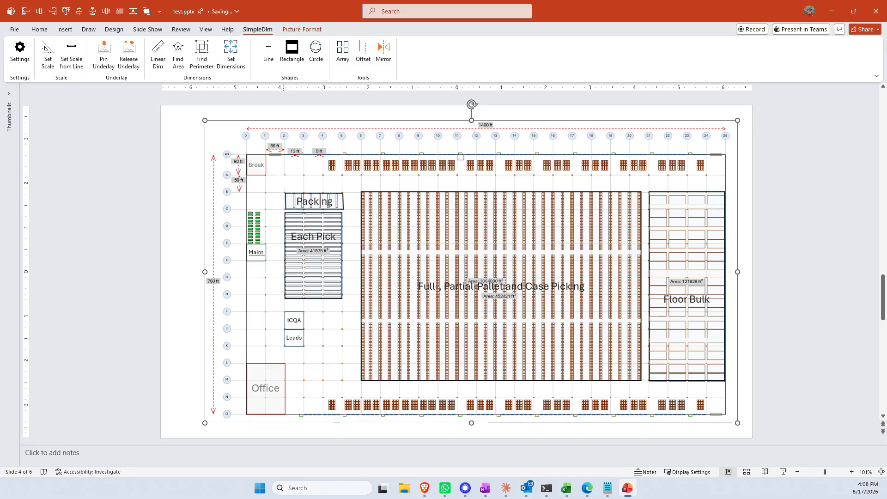
left_click(190, 149)
left_click(215, 132)
left_click_drag(204, 120, 194, 114)
left_click_drag(406, 203, 404, 206)
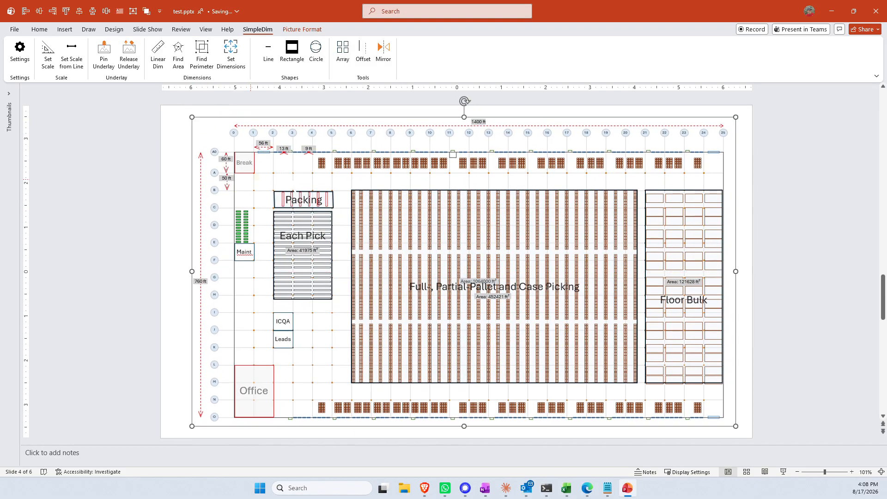
left_click(103, 55)
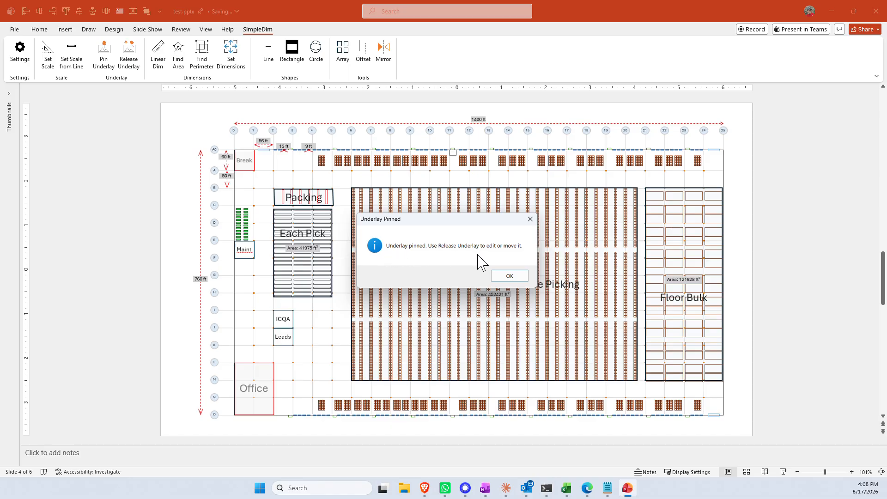
left_click(508, 277)
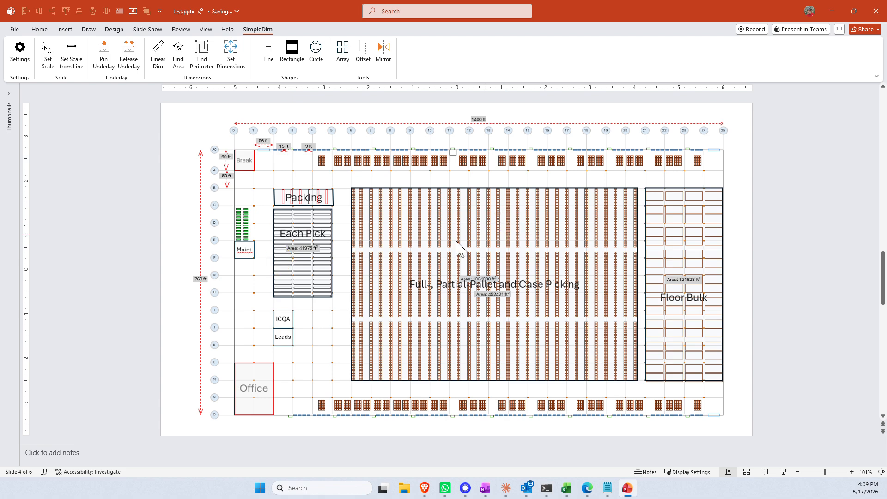
Draw a rectangle beside Break and place copies beside Maint and at two spots in the pallet picking area.
left_click(64, 29)
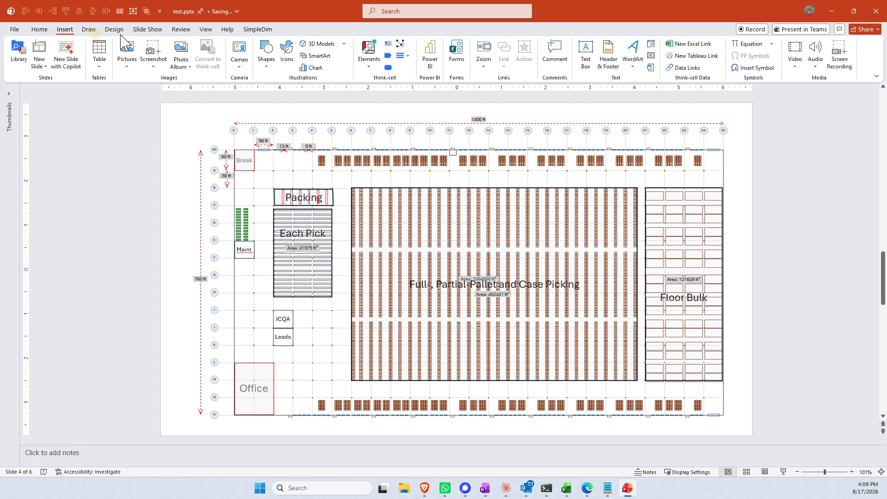
left_click(266, 52)
left_click(295, 93)
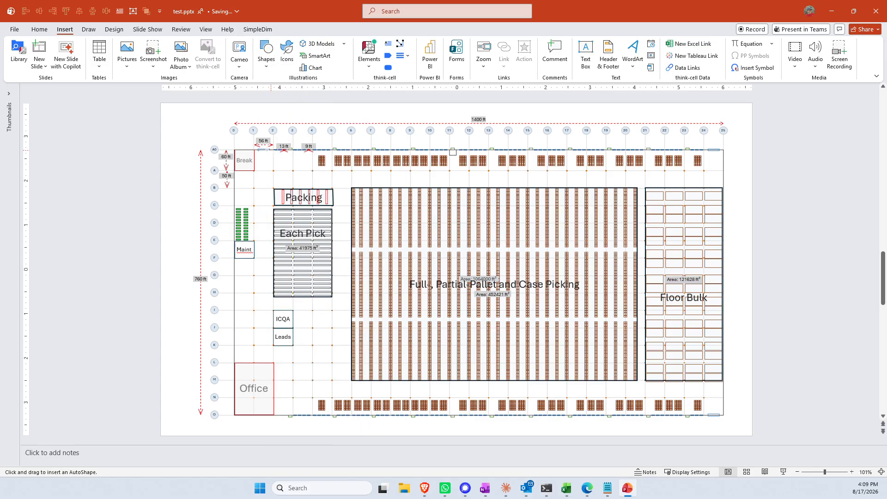
mouse_move(254, 148)
left_mouse_down()
mouse_move(275, 171)
mouse_move(272, 252)
mouse_move(438, 249)
mouse_move(433, 342)
mouse_move(434, 249)
left_mouse_up()
left_click(374, 227)
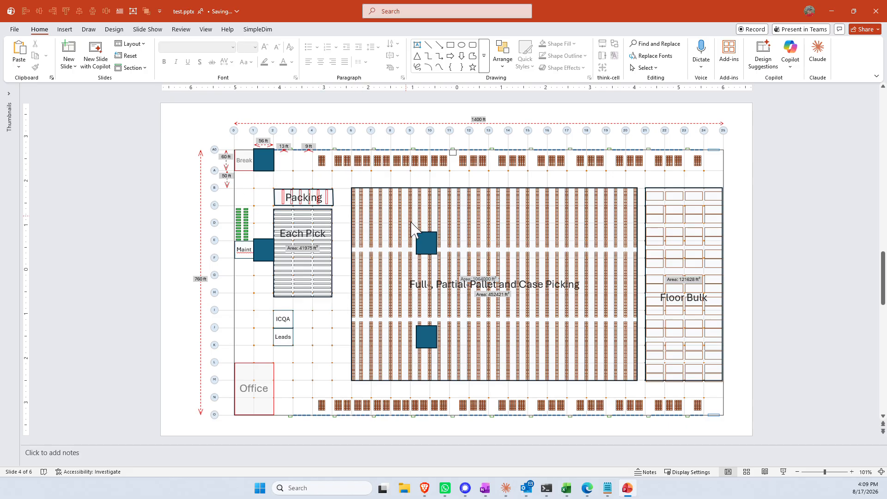
Move the two rectangles in the pallet picking area to its left edge, one above the other, and deselect.
left_click_drag(425, 242, 362, 251)
left_click_drag(425, 337, 358, 300)
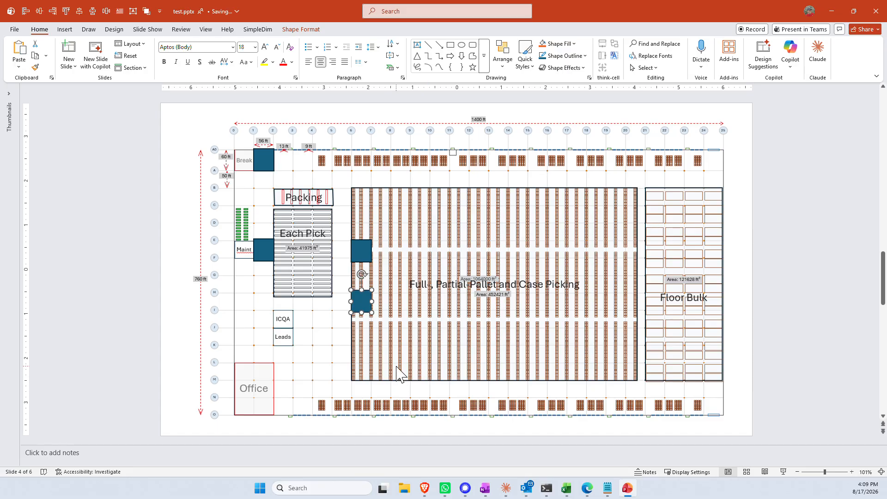
left_click(384, 209)
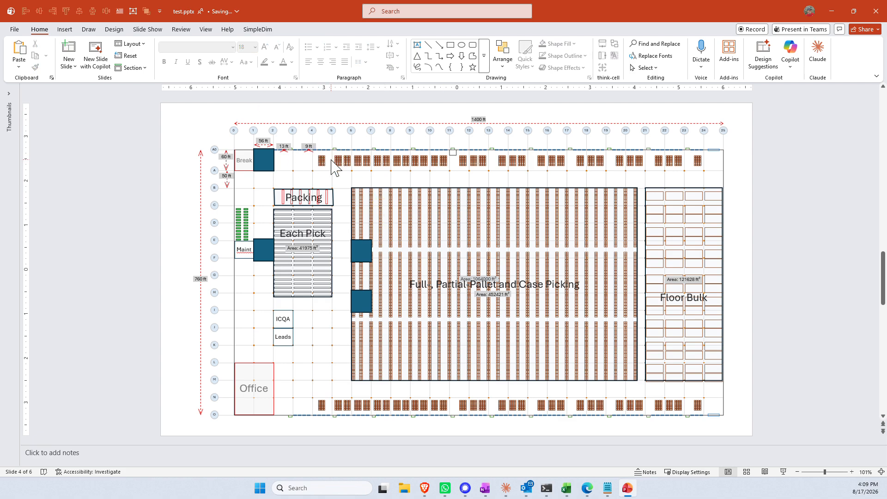
Release the pinned underlay and shift the floor-plan picture slightly to the left.
left_click(255, 29)
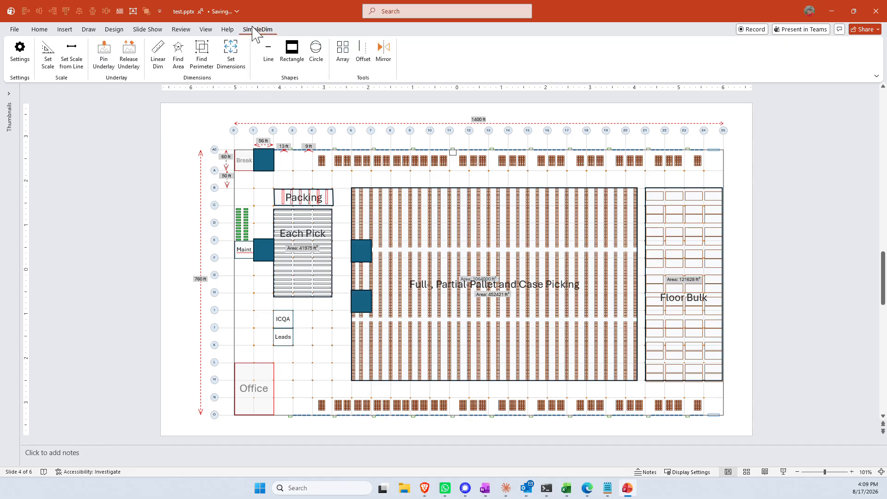
left_click(129, 55)
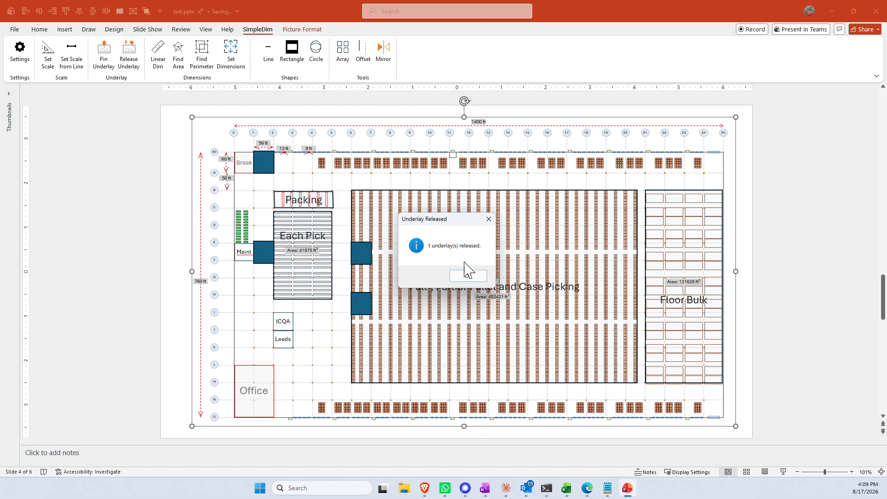
left_click(467, 276)
left_click_drag(422, 192, 400, 195)
left_click(107, 231)
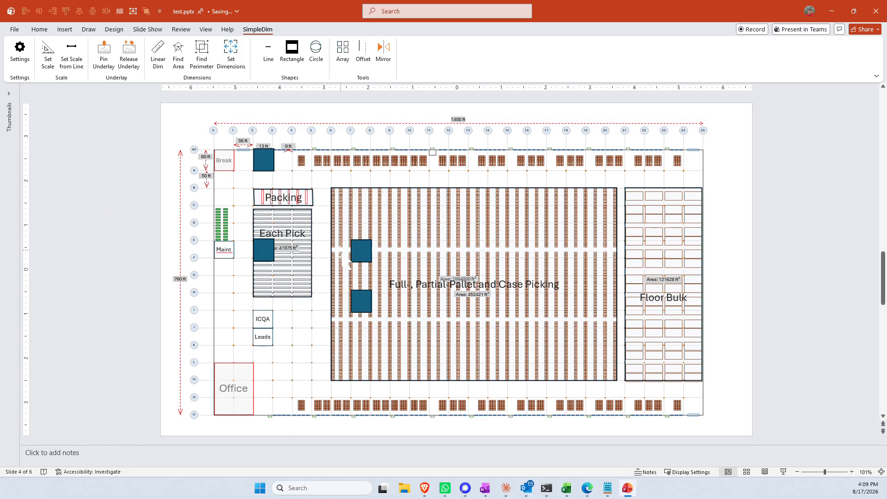
Move the two pallet-area rectangles, one beside ICQA and the other between Each Pick and the pallet racking.
left_click_drag(360, 252, 283, 318)
left_click_drag(359, 300, 319, 232)
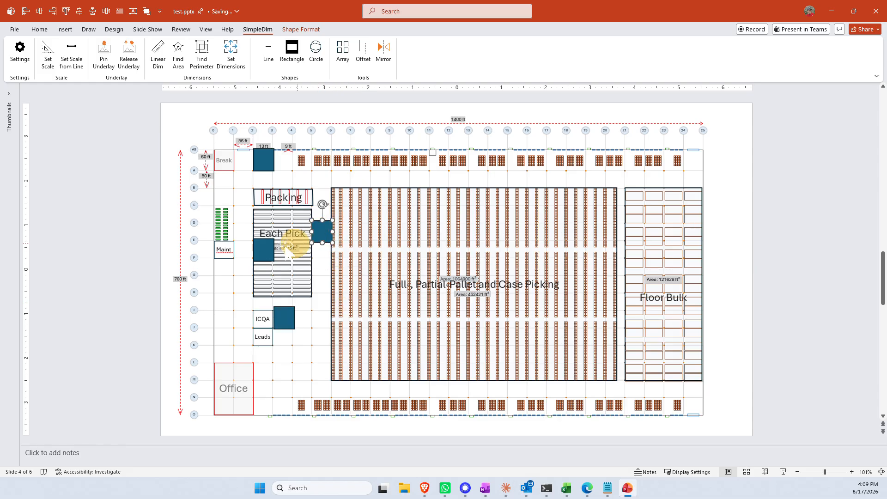
Move the rectangle over Each Pick into the pallet picking area, enlarge it to about 163 by 153 ft, and deselect it.
left_click_drag(268, 248, 410, 224)
left_click(133, 217)
Try to pin all four blue rectangles as underlays at once.
left_click_drag(129, 137, 469, 372)
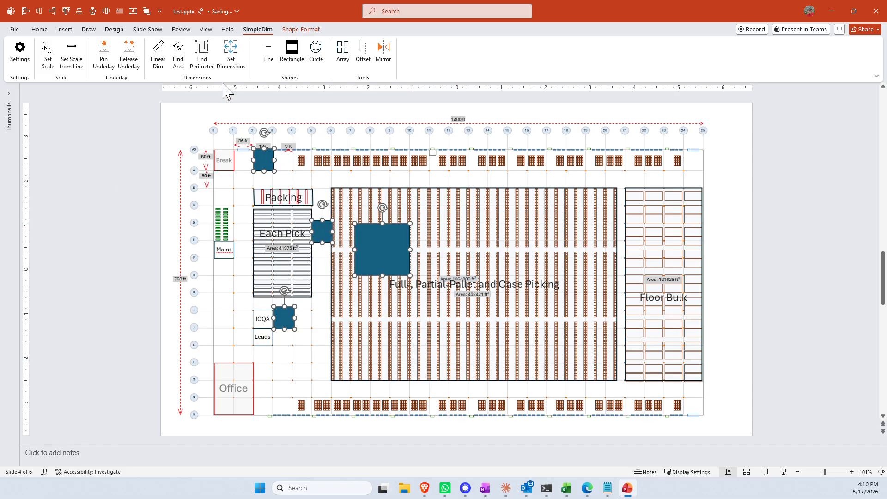
left_click(103, 55)
left_click(474, 276)
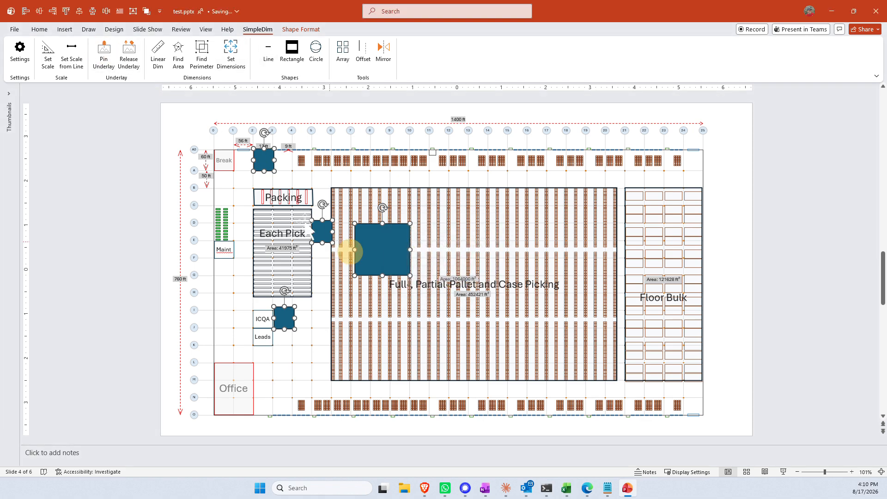
left_click(346, 252)
Pin the rectangles beside Break, Each Pick and ICQA and in the pallet area as separate underlays, plus the floor-plan picture.
left_click(264, 160)
left_click(116, 65)
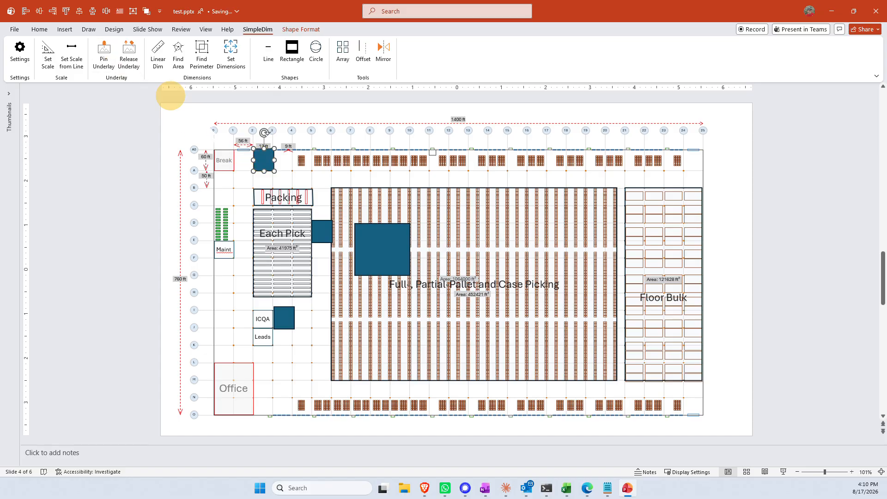
left_click(98, 55)
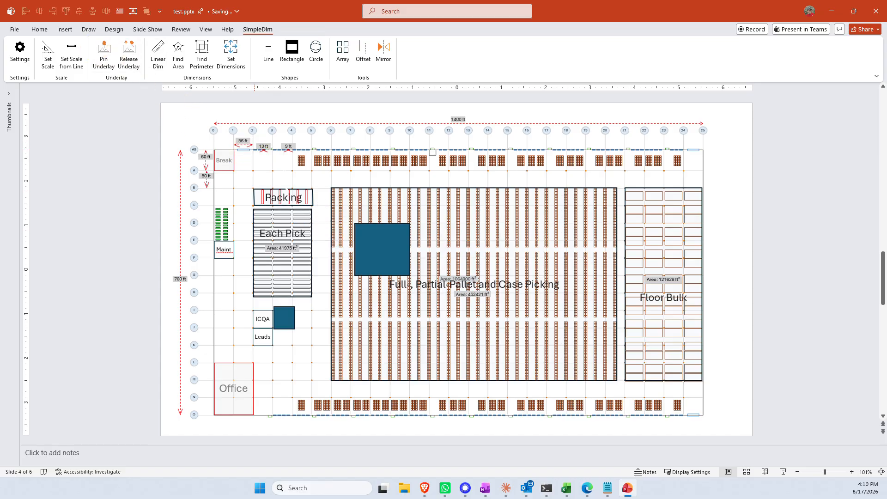
left_click(370, 238)
left_click(102, 56)
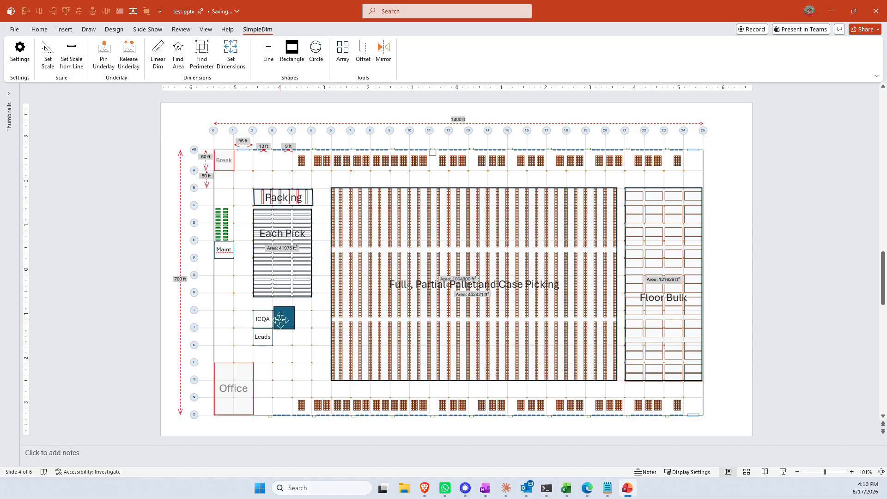
left_click(103, 53)
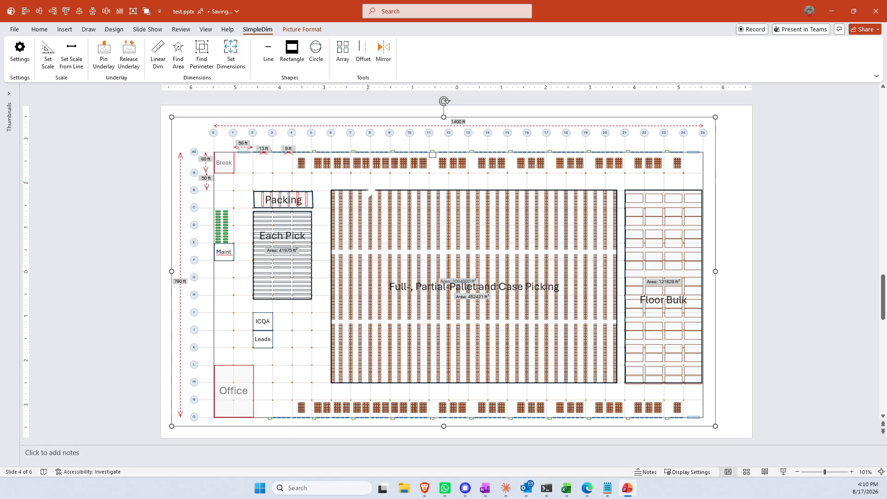
left_click(103, 54)
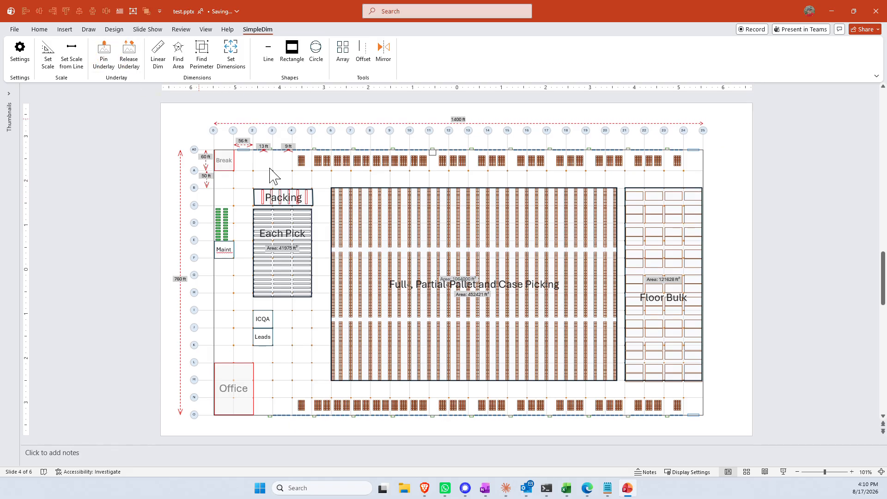
Release the four pinned rectangles while leaving the floor-plan picture, Picture 2, pinned.
left_click(129, 55)
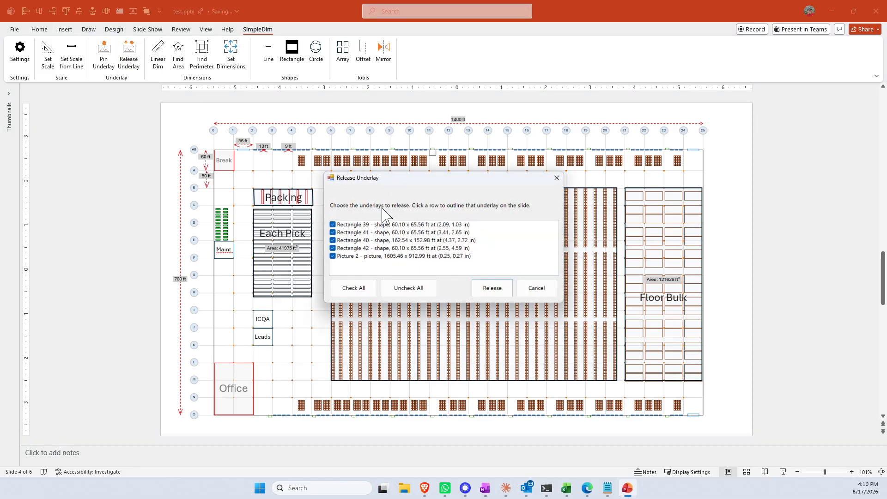
left_click(333, 257)
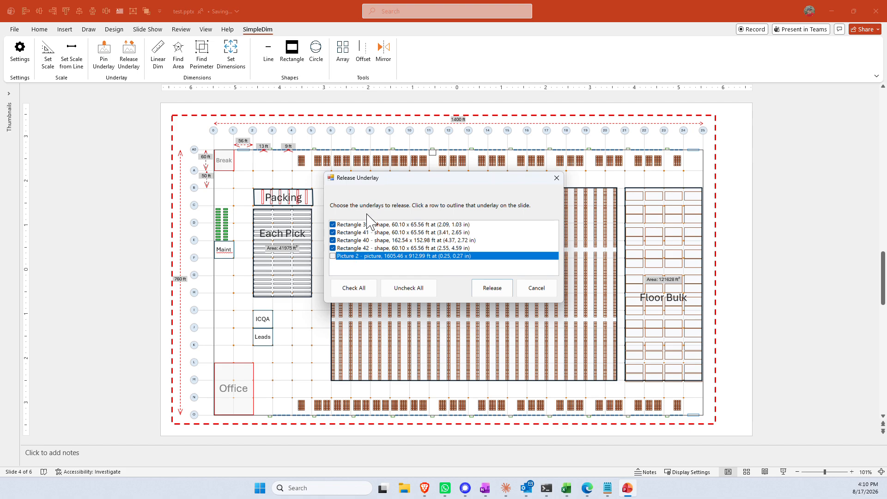
left_click(492, 288)
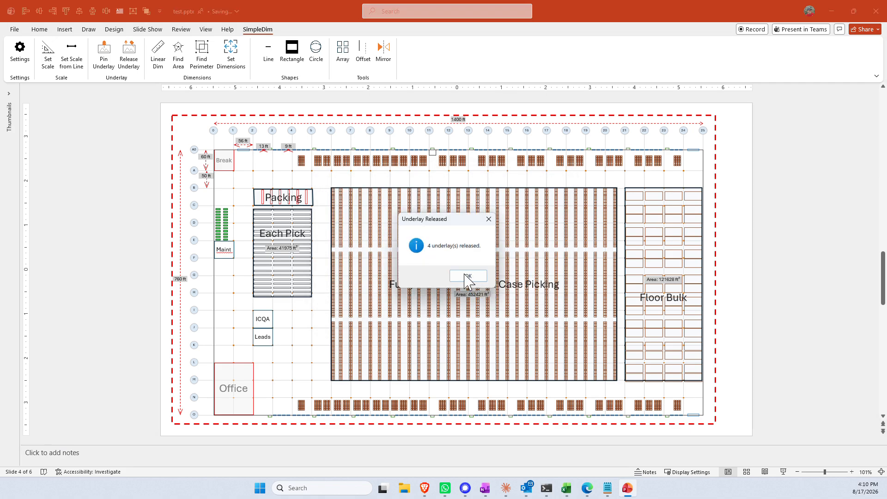
left_click(468, 277)
left_click(134, 234)
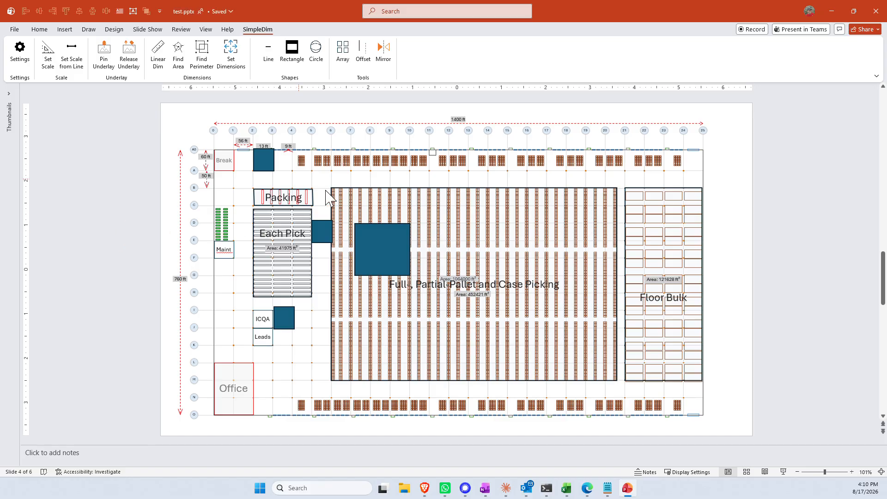
Pin the rectangles beside Break, beside Each Pick and beside ICQA as underlays, one at a time.
left_click(261, 162)
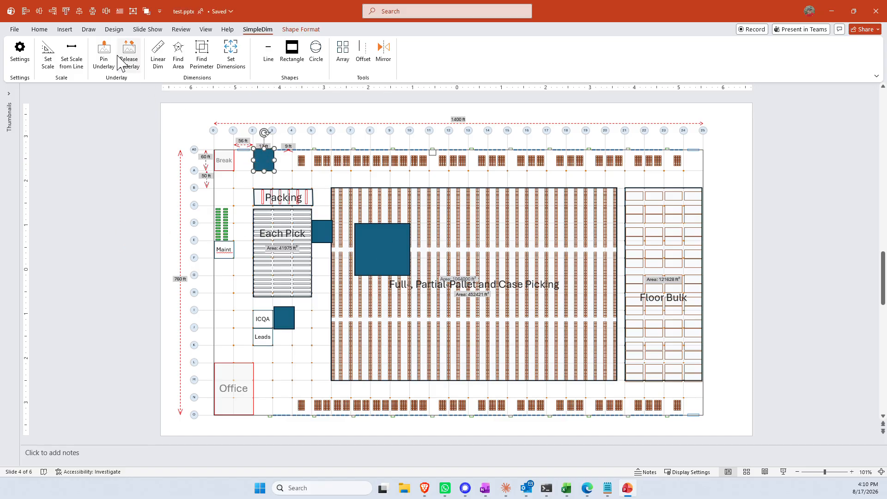
left_click(103, 53)
left_click(324, 231)
left_click(100, 49)
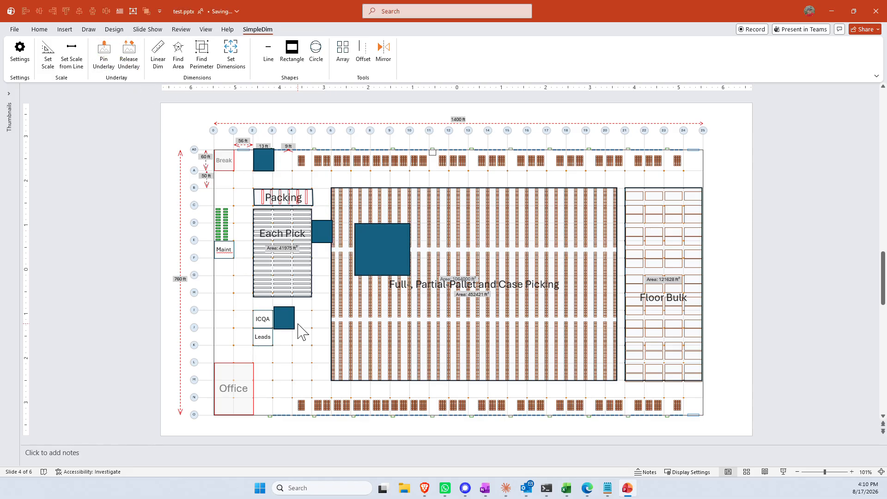
left_click(284, 316)
left_click(103, 53)
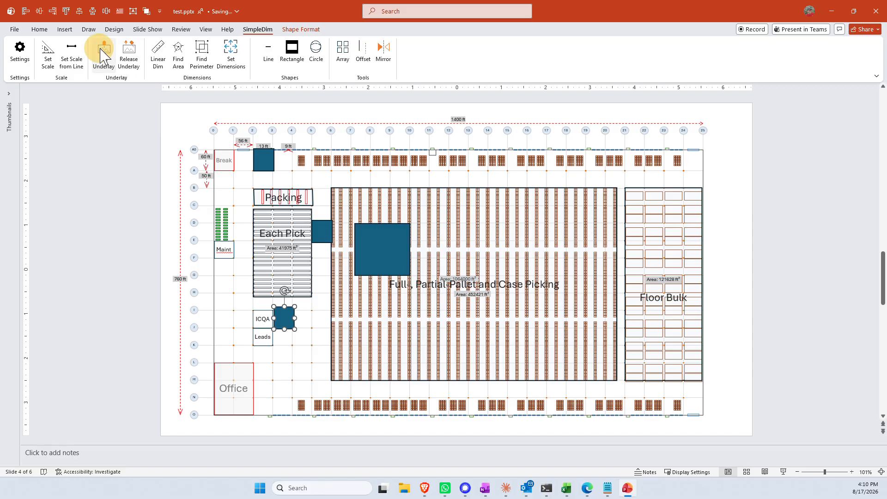
Check with several selection windows across the slide whether the pinned rectangles and floor plan can be selected.
left_click(148, 158)
left_click_drag(464, 186, 415, 304)
left_click_drag(235, 120, 625, 352)
left_click_drag(591, 285, 155, 231)
left_click_drag(226, 140, 693, 352)
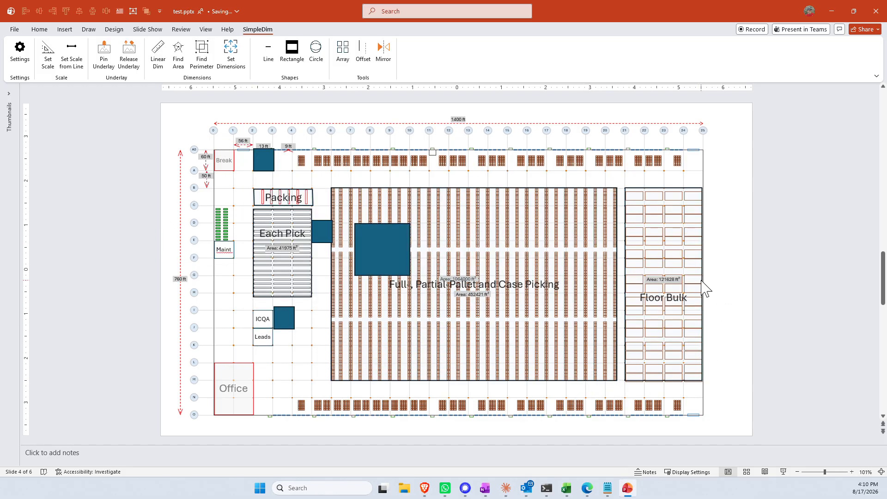